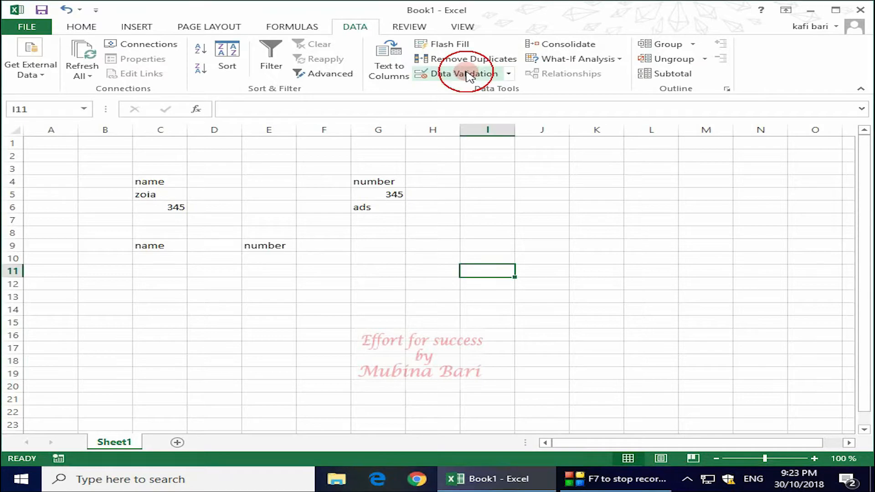
Step: Look through the value types that data validation can allow, leaving the settings as they are
left_click(470, 75)
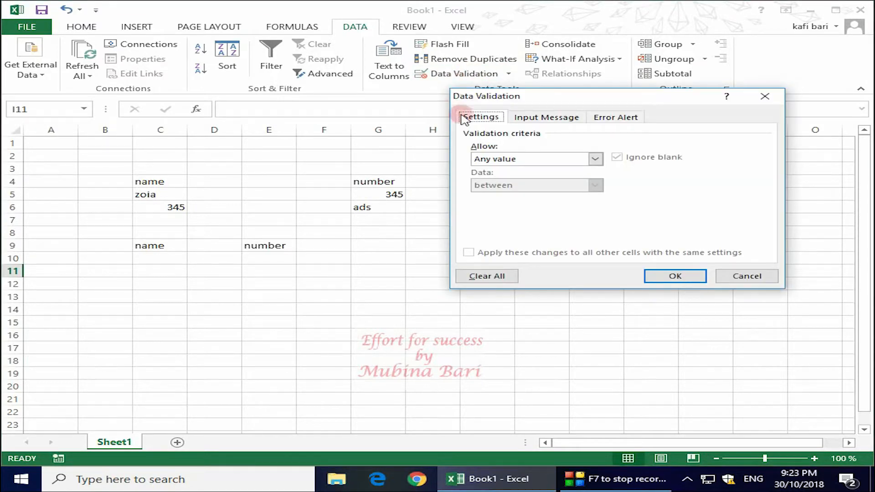
left_click(595, 160)
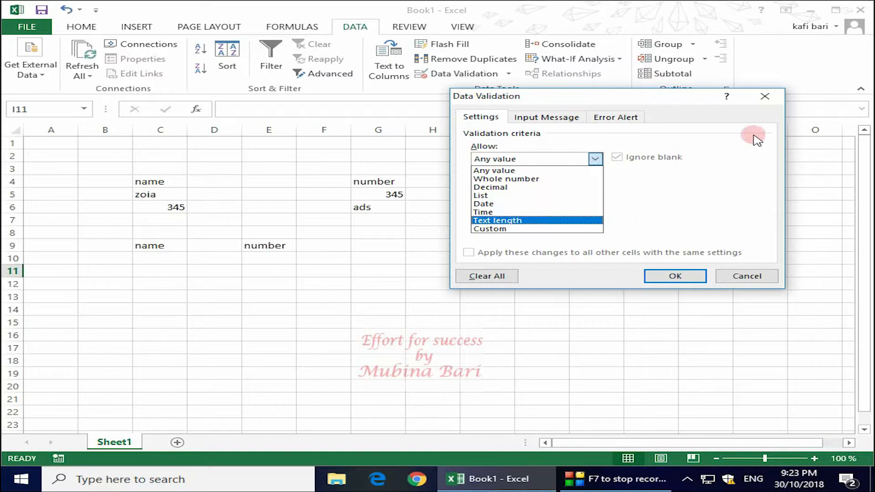
left_click(765, 97)
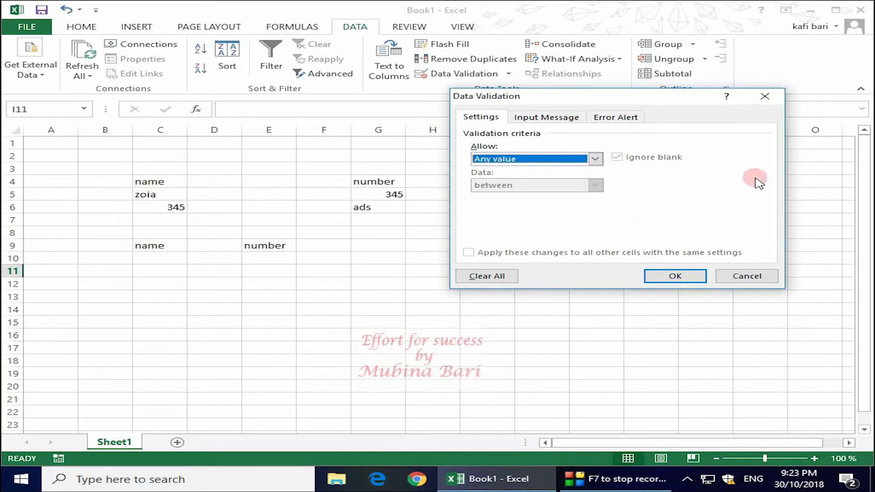
left_click(766, 97)
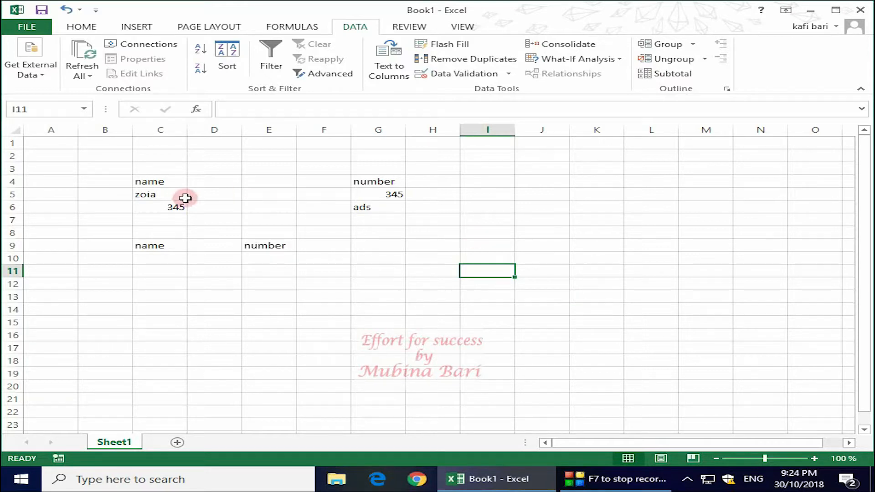
Step: Enter the formula =istext(C5) in D5 to test whether the first entry under name is text
left_click(221, 192)
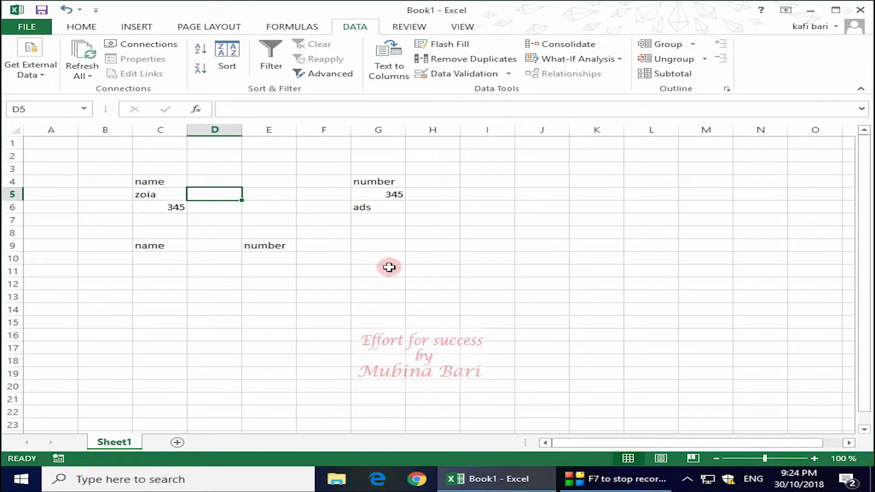
type("=")
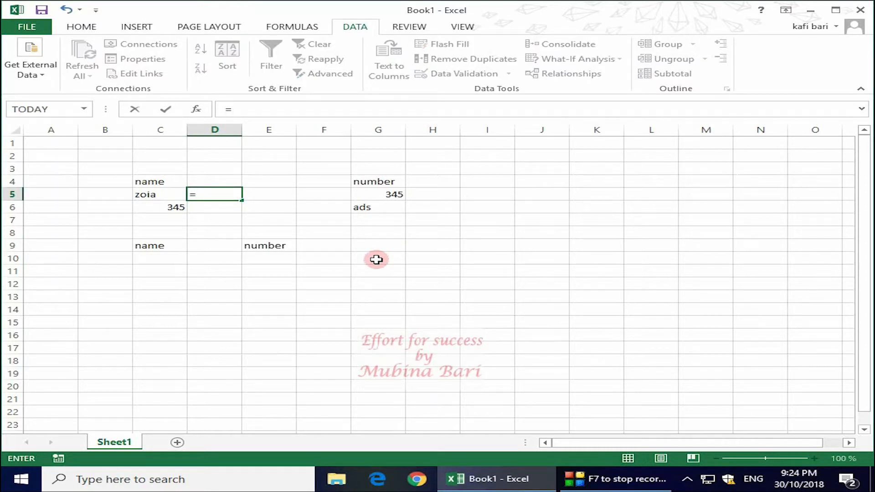
type("istext")
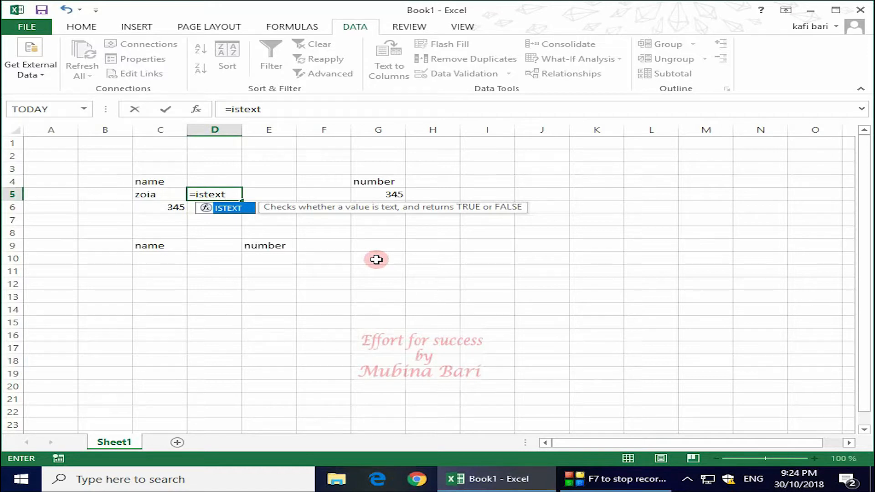
type("(")
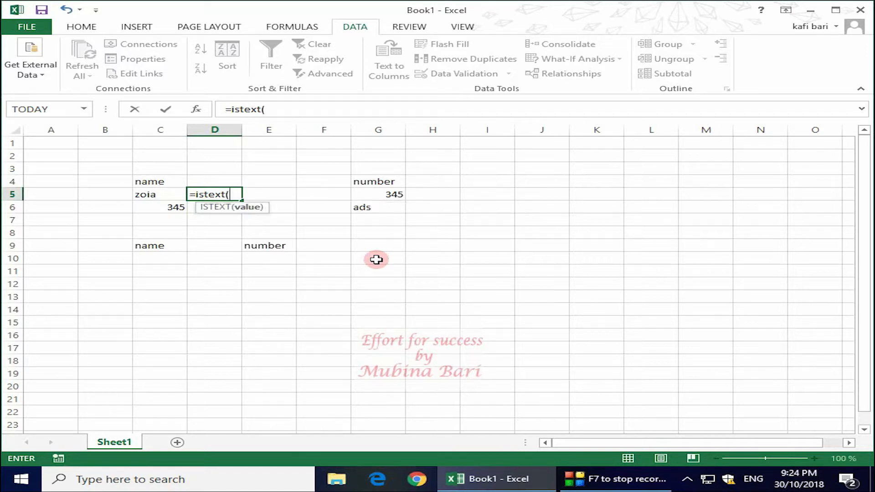
left_click(168, 195)
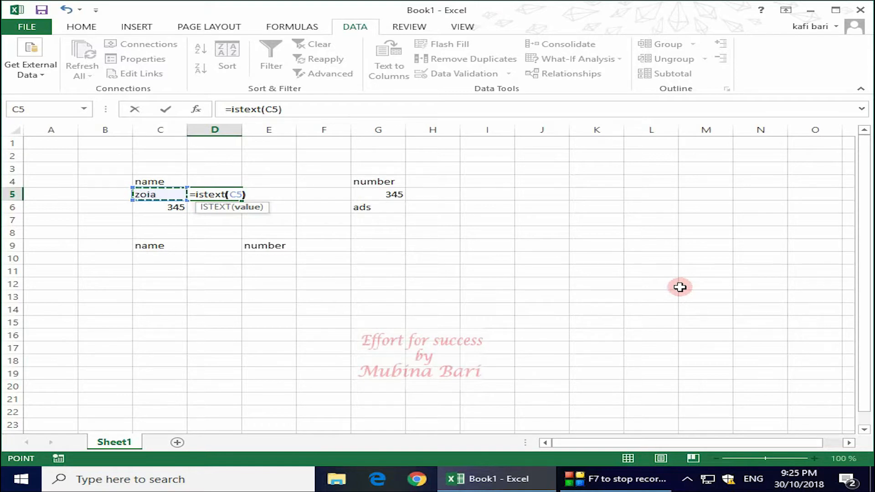
type(")")
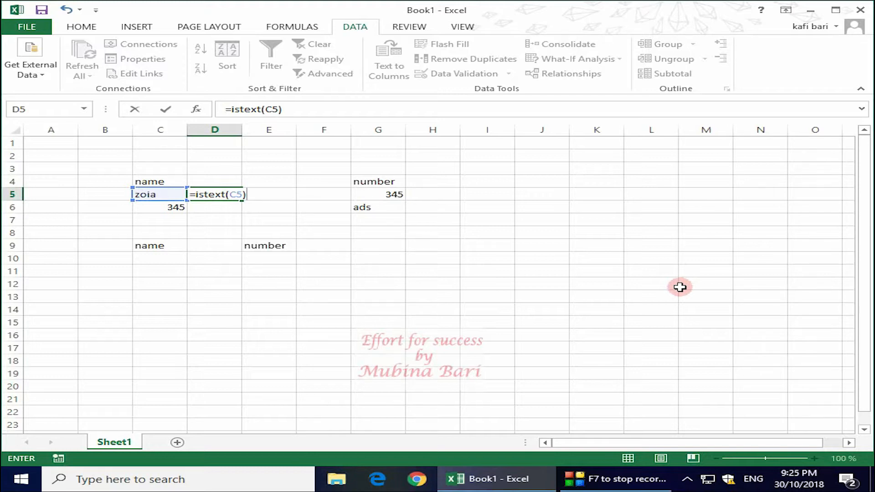
key("Return")
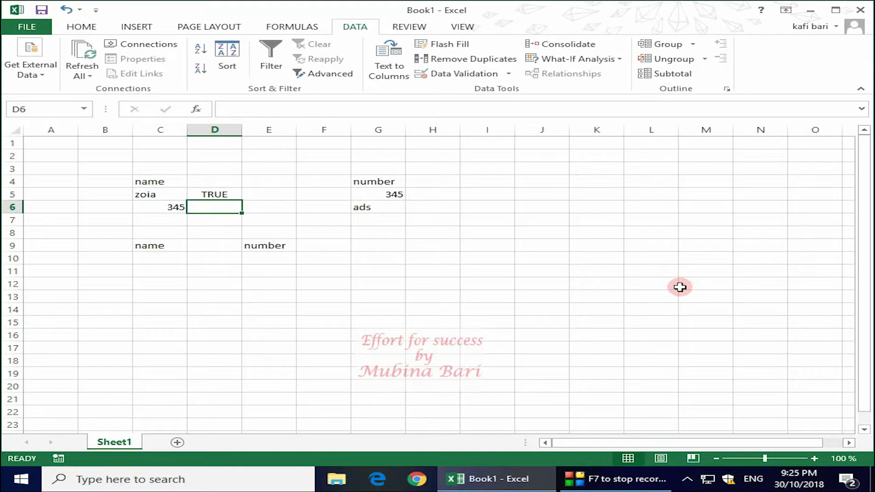
Step: Fill the ISTEXT formula from D5 down to D6
left_click(227, 194)
left_click_drag(243, 200, 241, 213)
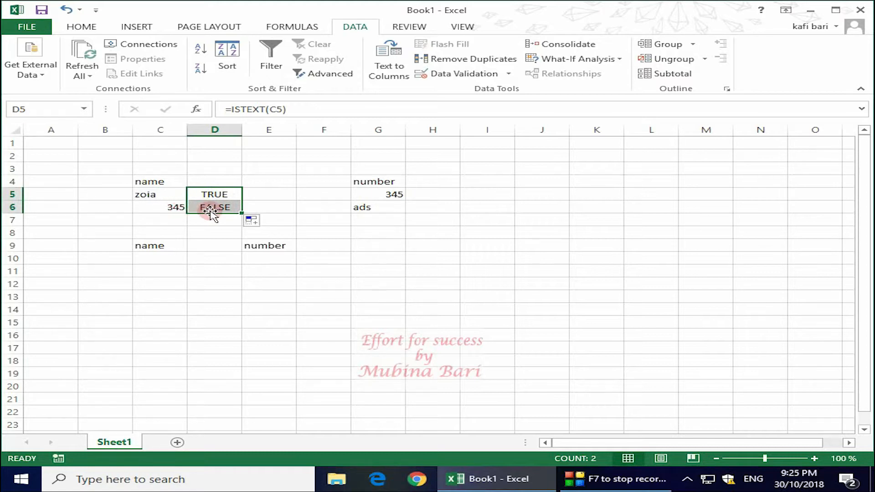
left_click(281, 199)
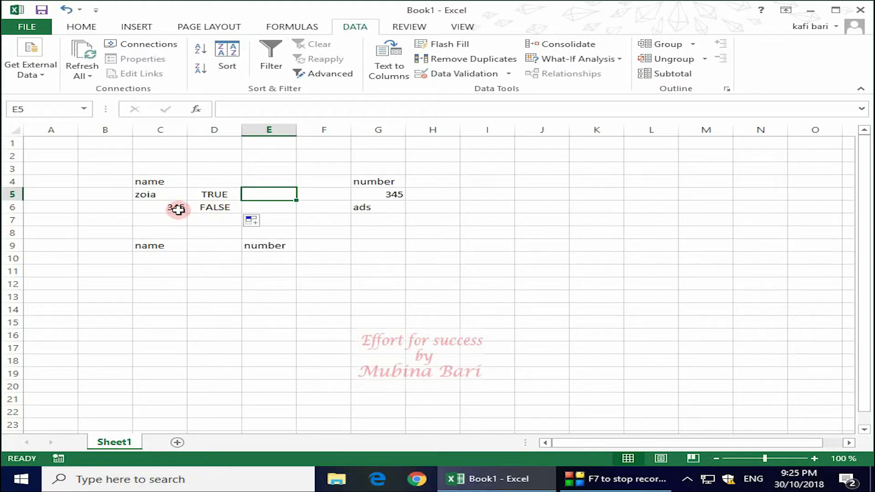
Step: Enter the formula =isnumber(G5) in H5 to test whether the first entry under number is numeric
left_click(436, 193)
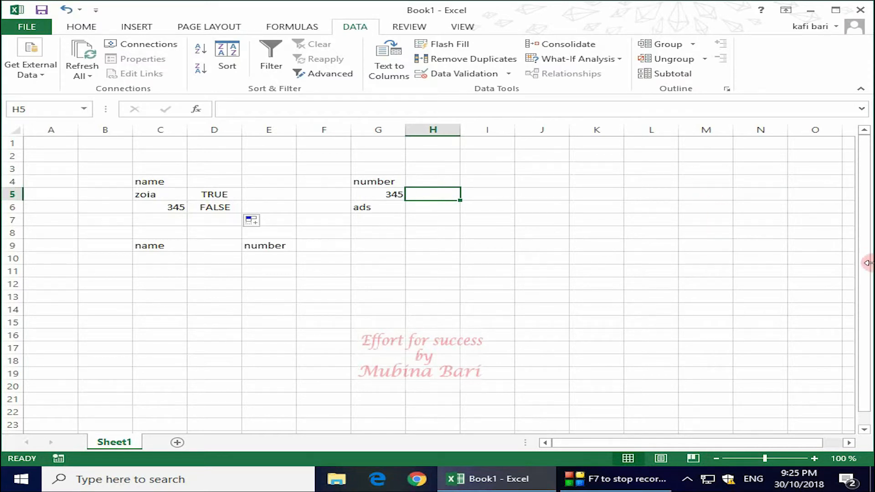
type("=")
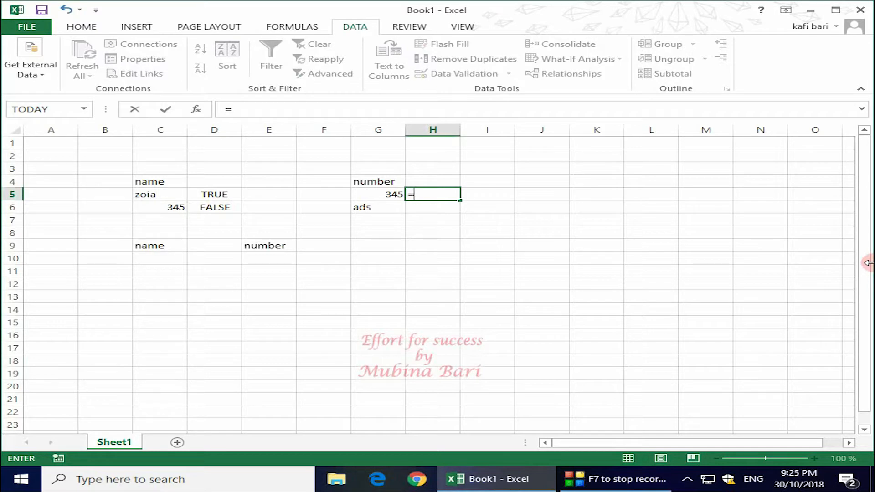
type("isnumber(")
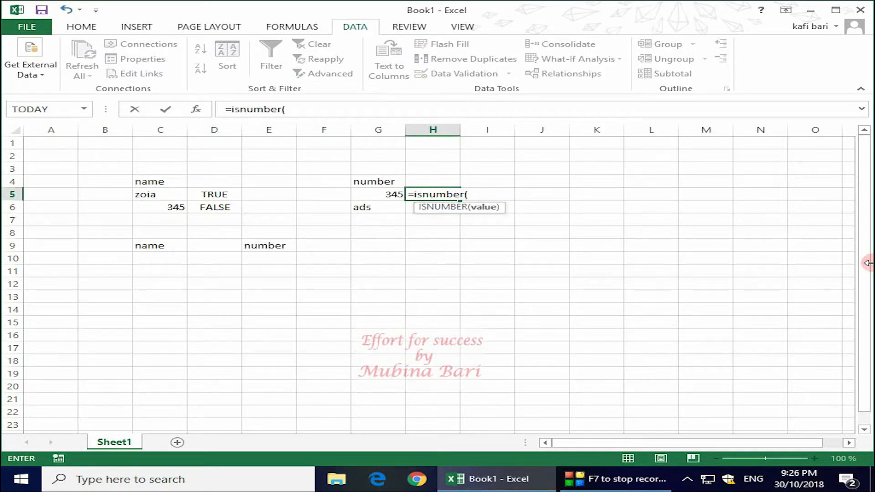
left_click(372, 193)
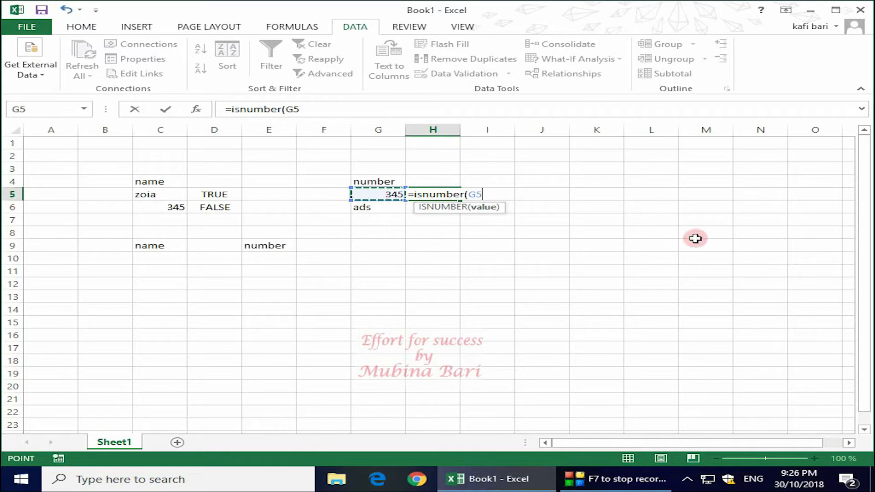
type(")")
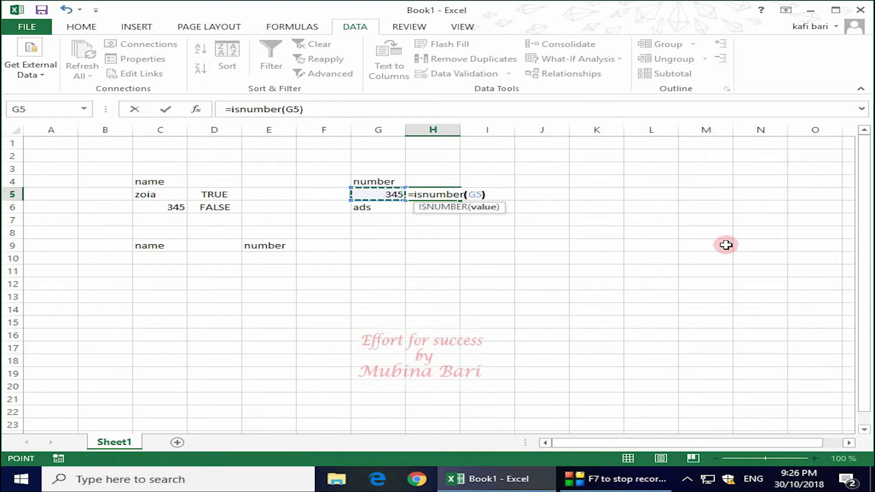
key("Return")
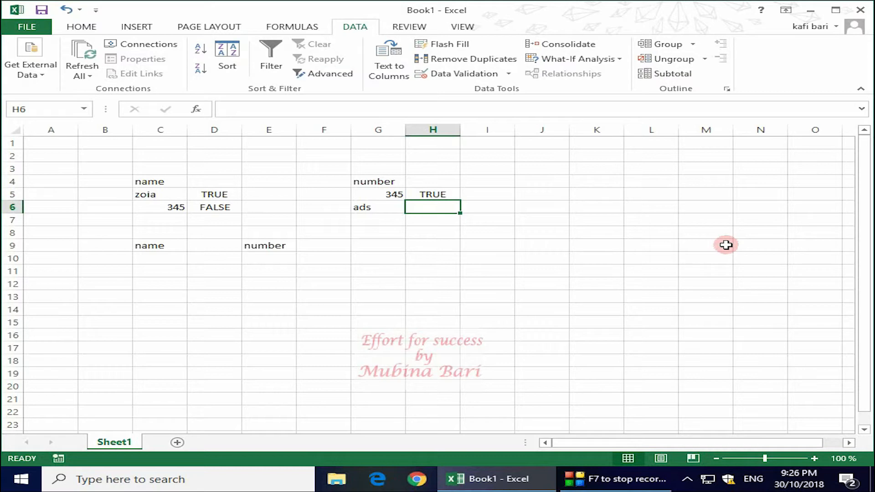
Step: Enter the formula =isnumber(G6) in H6 to test the second entry under number
type("=isnumber")
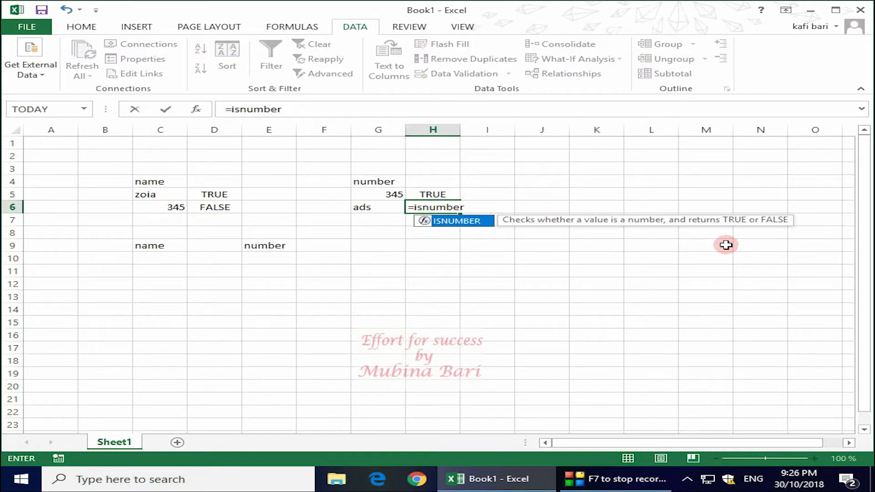
type("(")
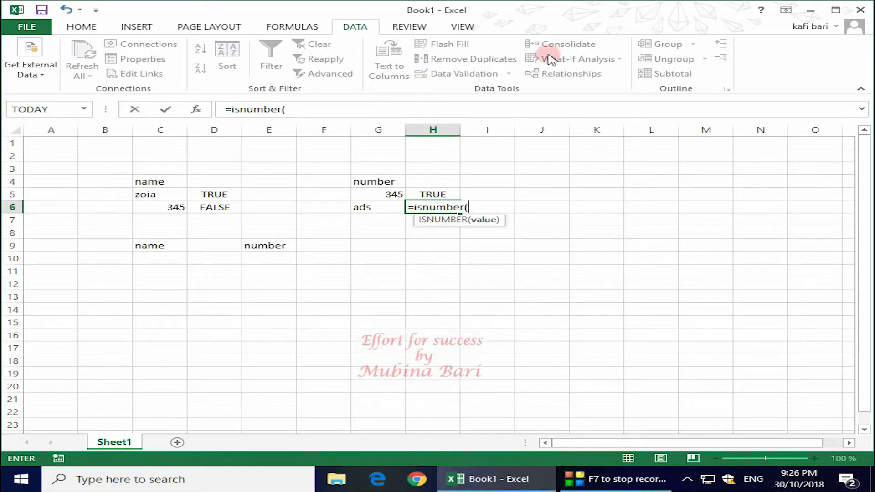
left_click(385, 208)
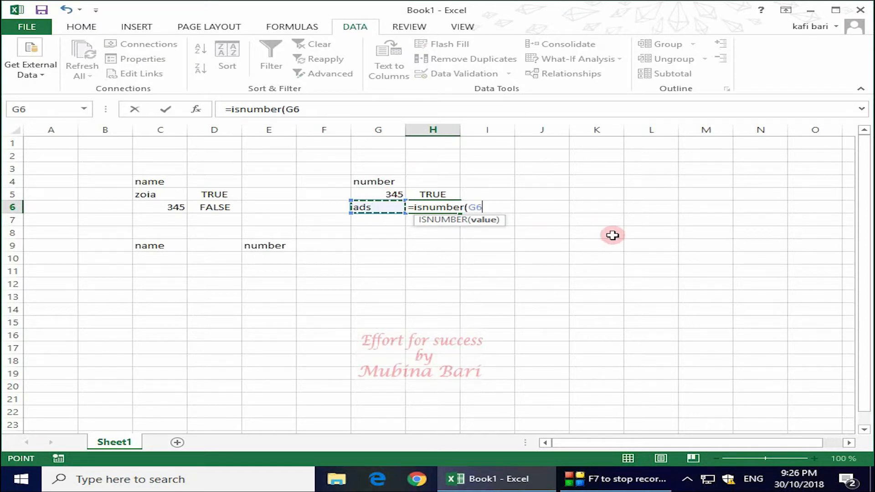
type(")")
key("Return")
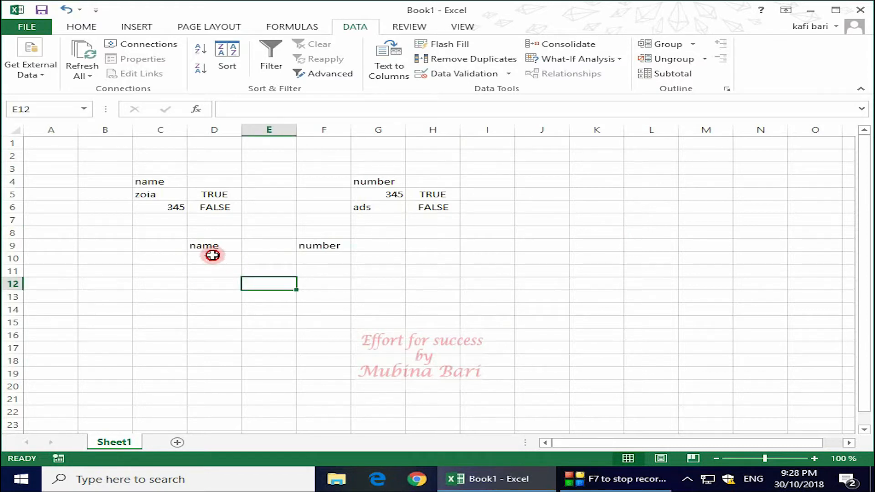
Step: Apply a Custom data validation rule with the formula =istext(D10:D18) to cells D10:D18 under the name heading
left_click_drag(211, 255, 204, 363)
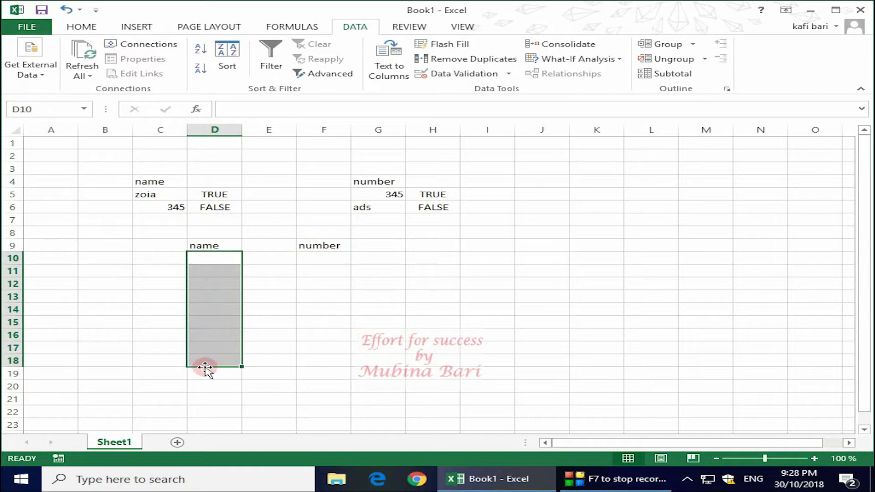
left_click(476, 75)
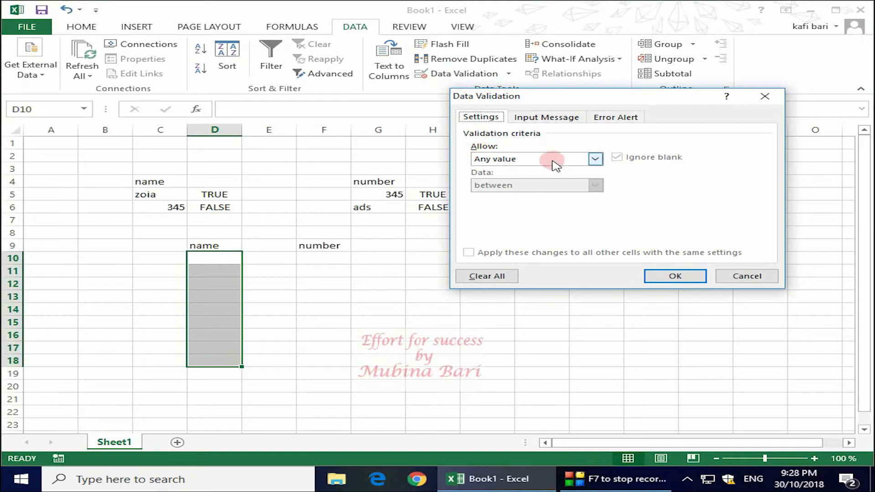
left_click(594, 160)
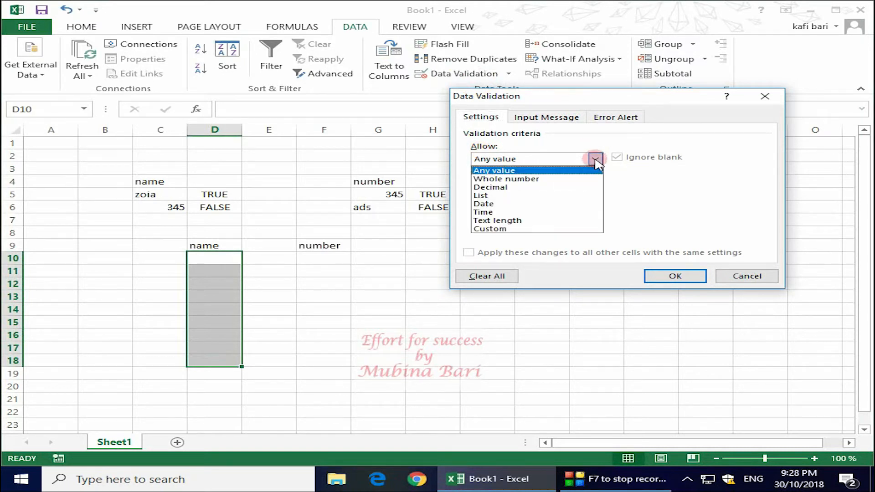
left_click(490, 228)
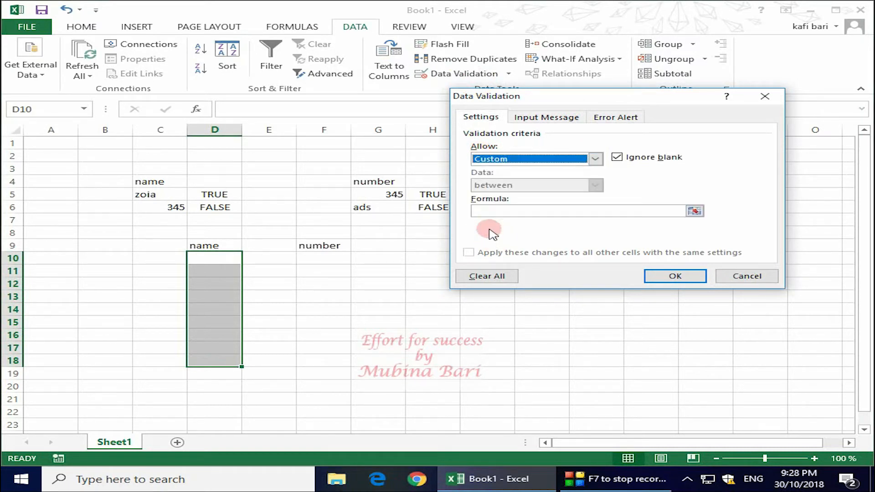
left_click(497, 211)
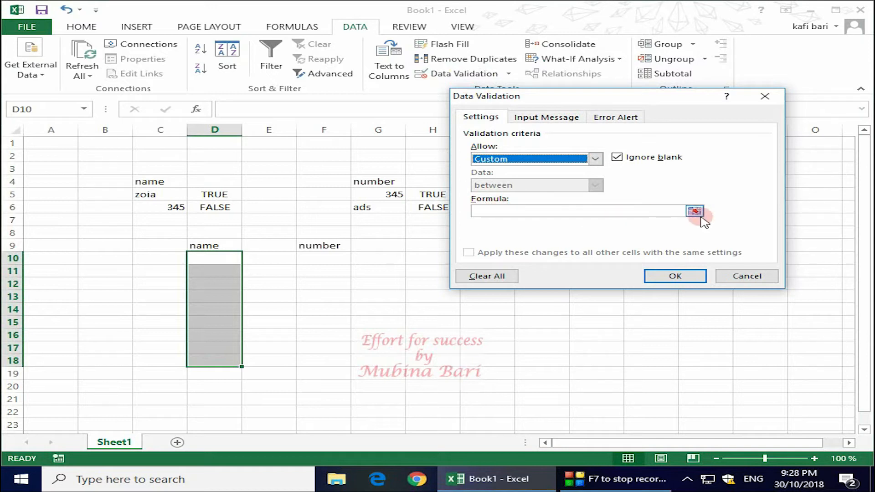
left_click(481, 209)
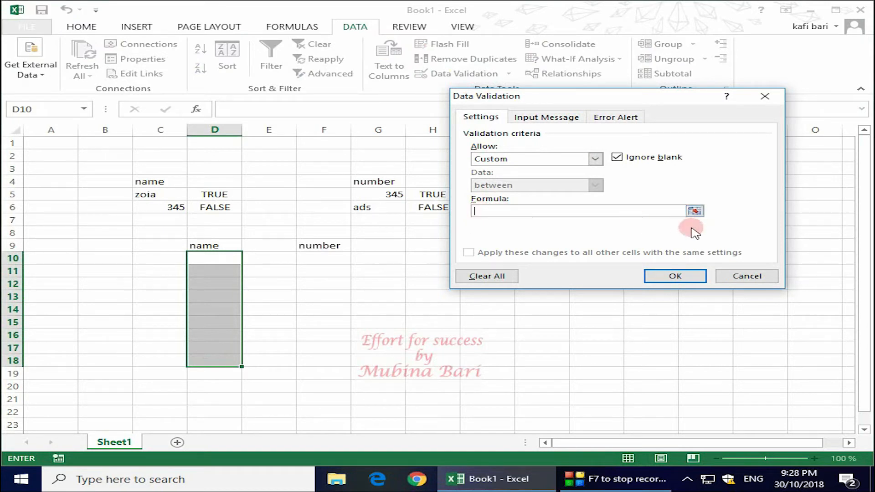
type("istext(")
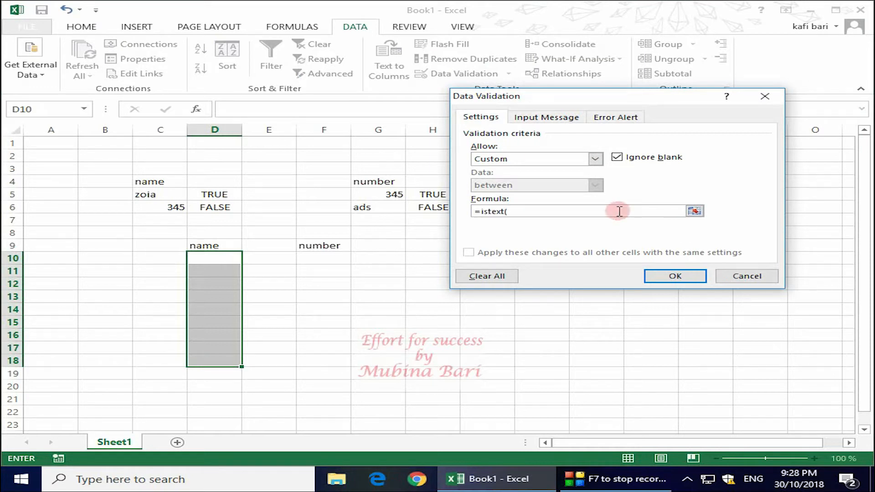
left_click_drag(216, 258, 217, 361)
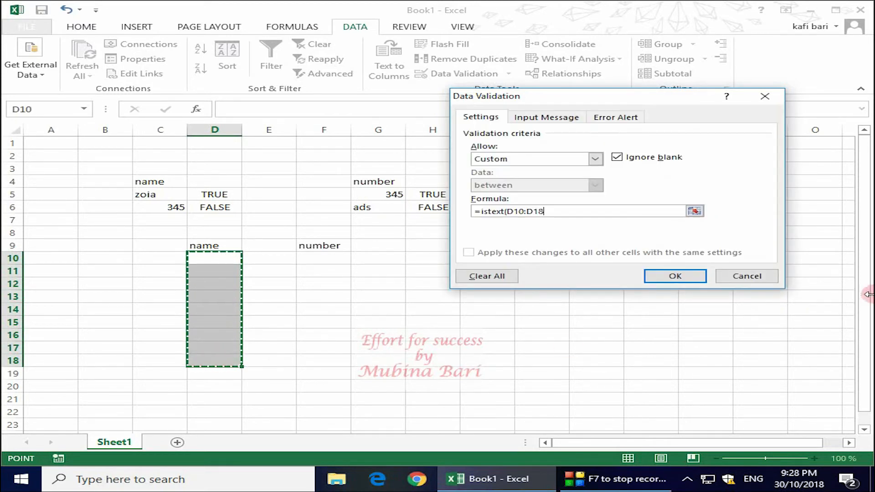
type(")")
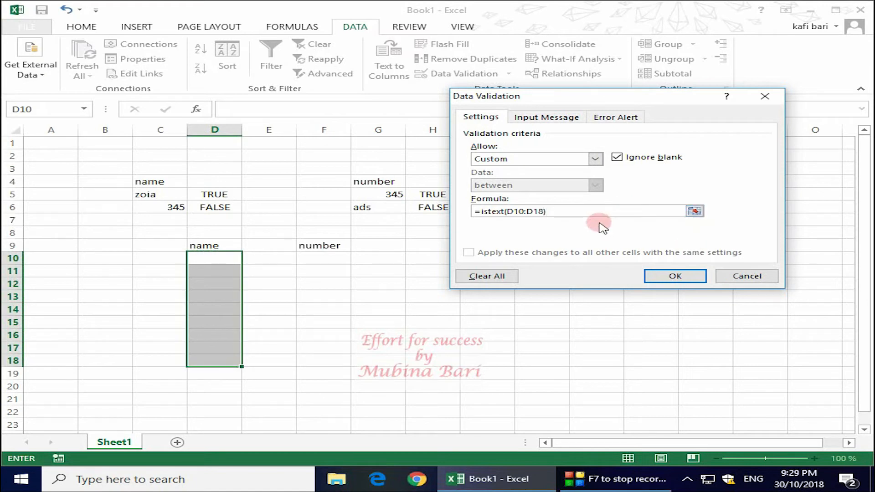
left_click(700, 280)
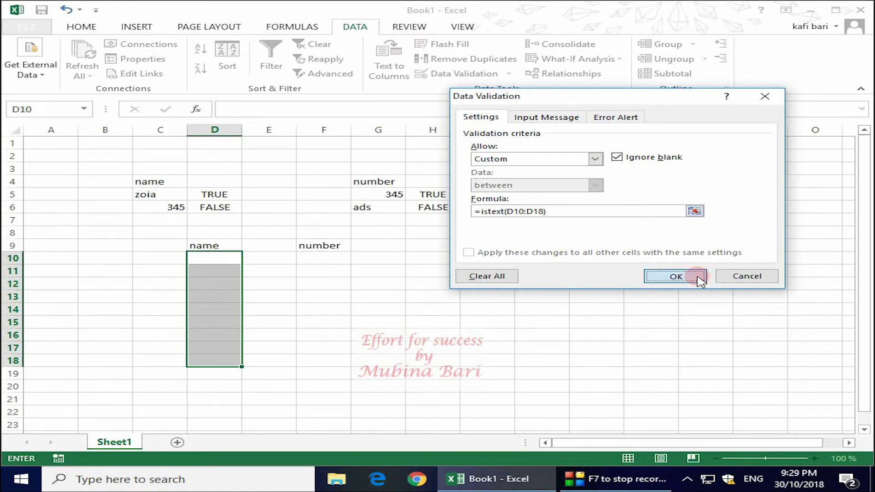
Step: Test the text-only rule in the name column by entering sddf in D10 and trying 345 in D11
left_click(208, 260)
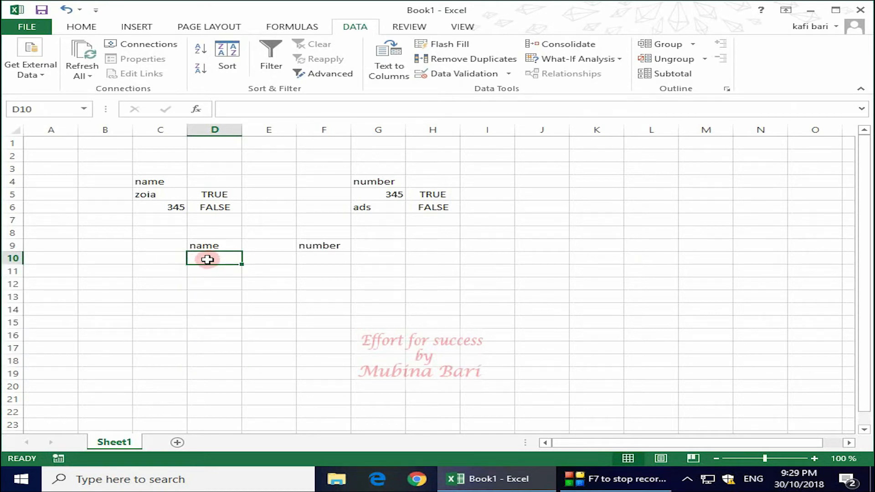
type("sddf")
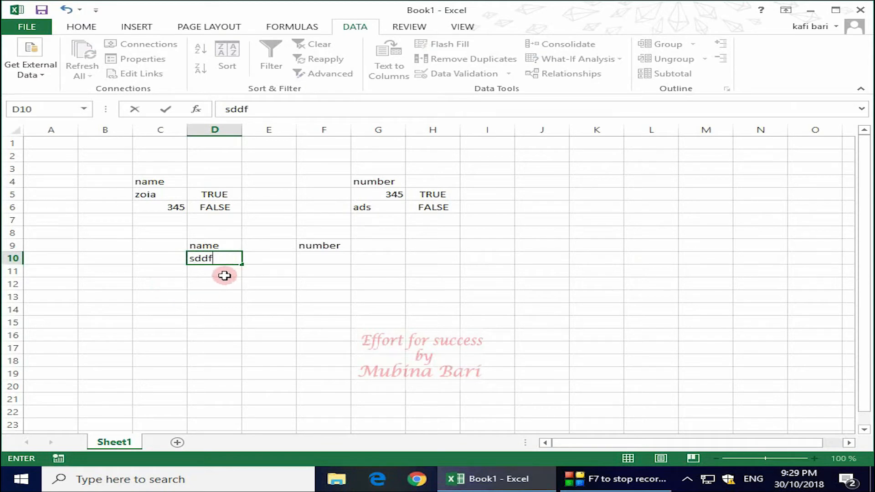
left_click(223, 274)
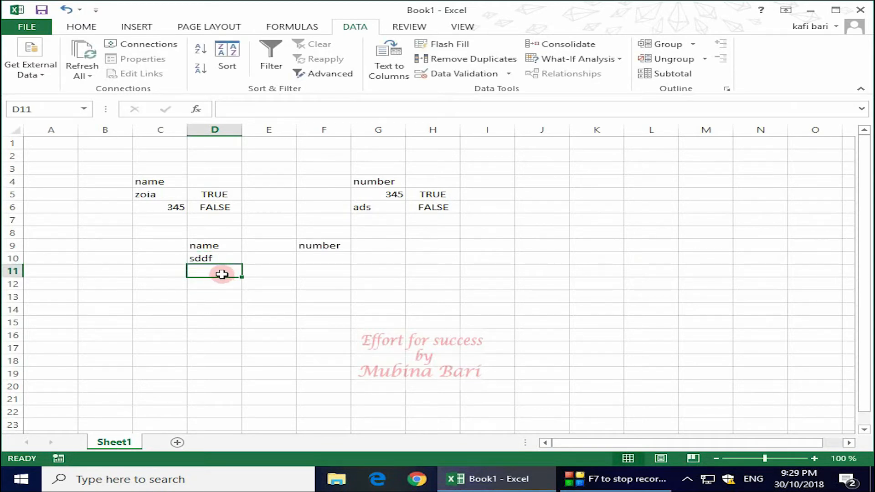
type("345")
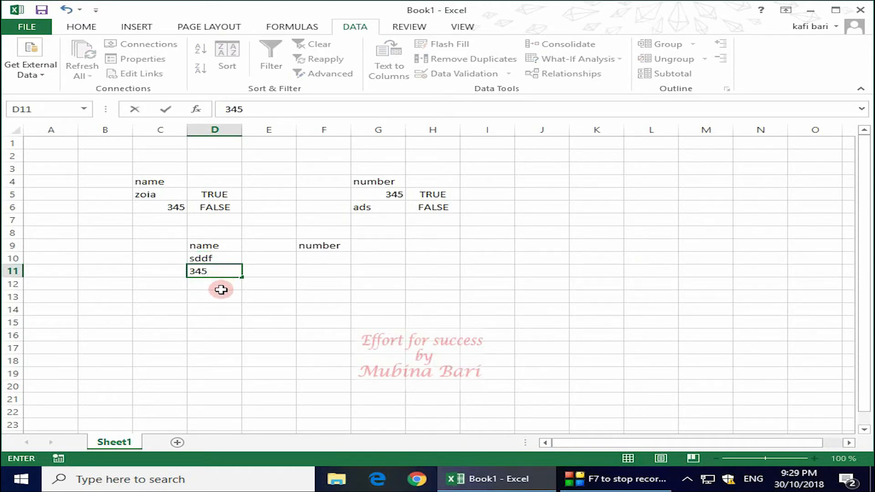
left_click(221, 290)
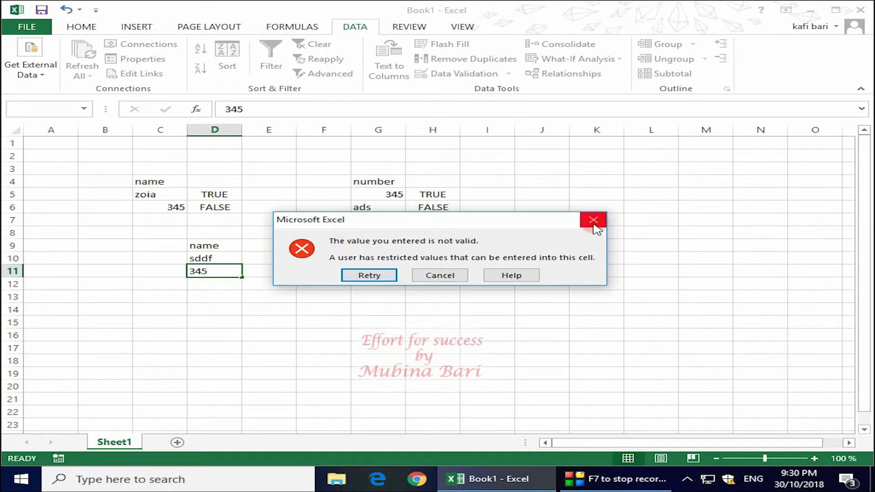
left_click(440, 274)
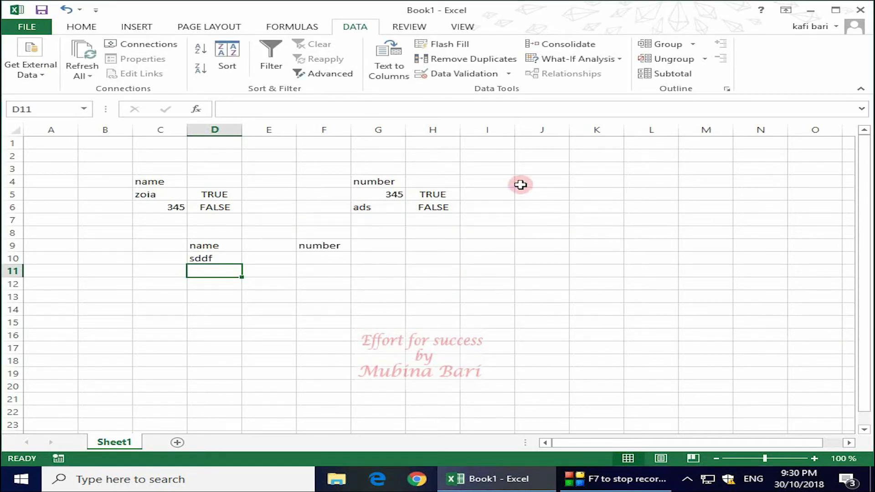
key("alt+a")
key("v")
key("v")
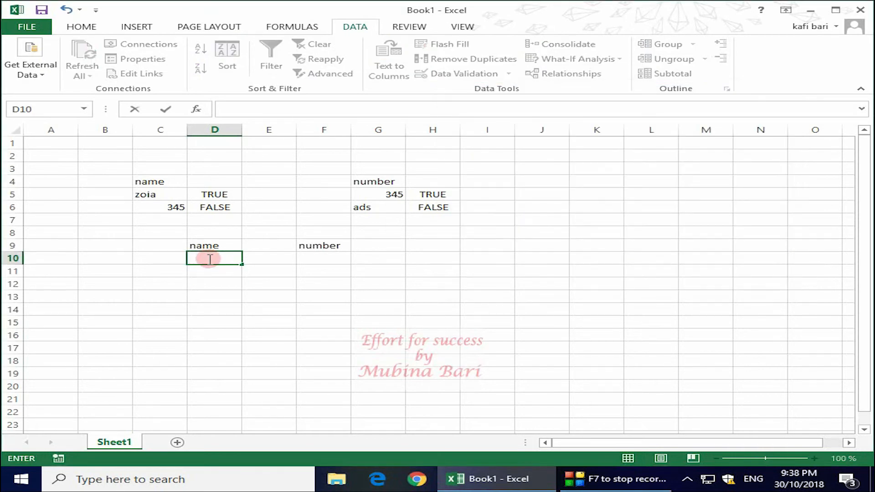
Step: Enter erdfg in D10 and try the number 345 in D11 to check the name column's validation
type("erdfg")
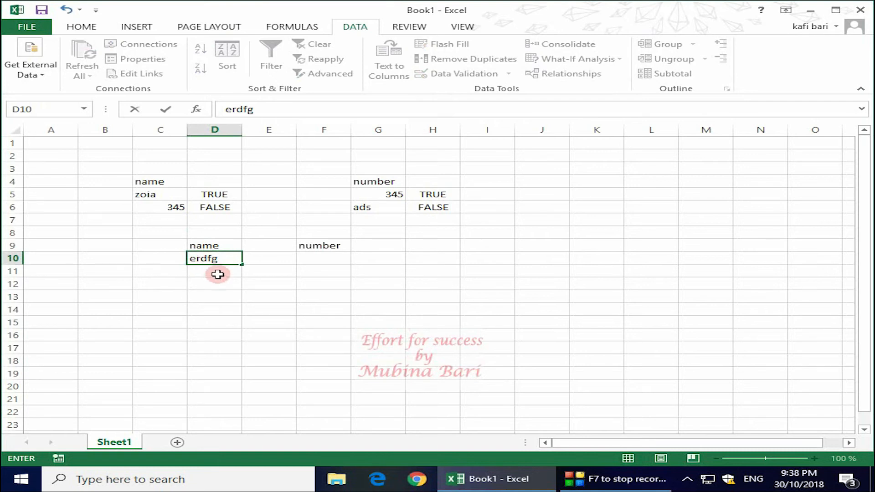
left_click(216, 275)
type("345")
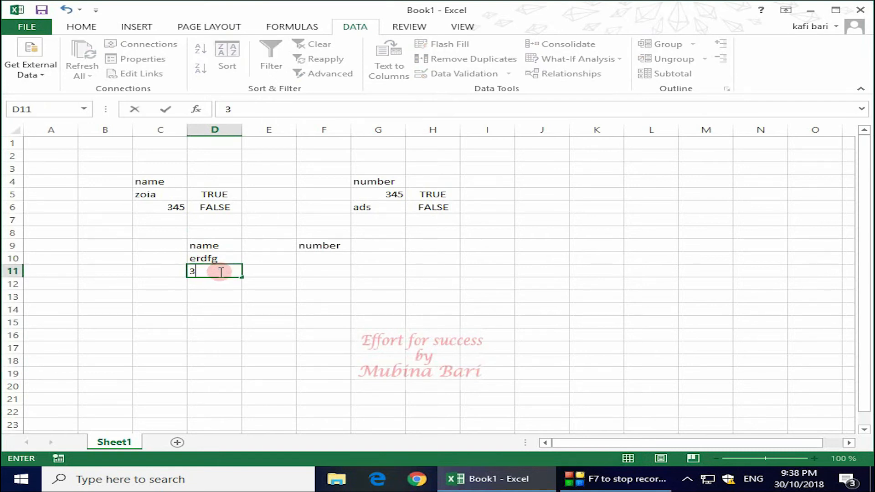
left_click(197, 284)
Step: Retry the entry in D11 and replace it with the text wre
left_click(380, 273)
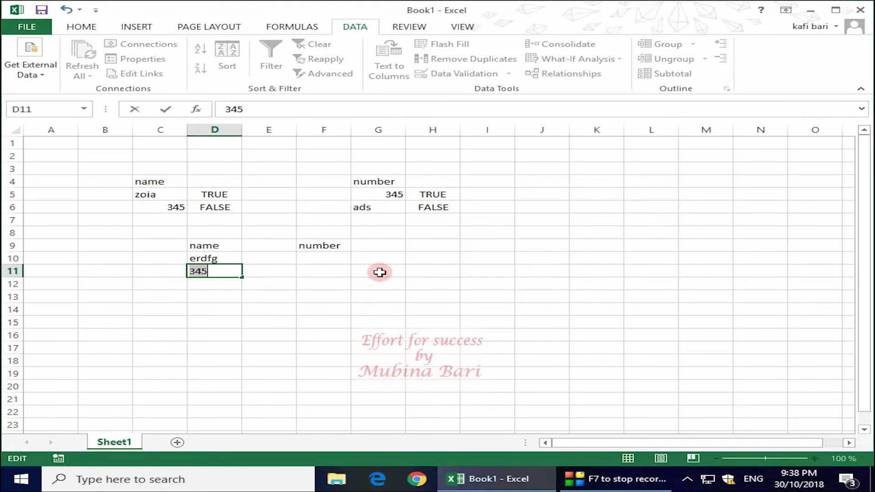
key("BackSpace")
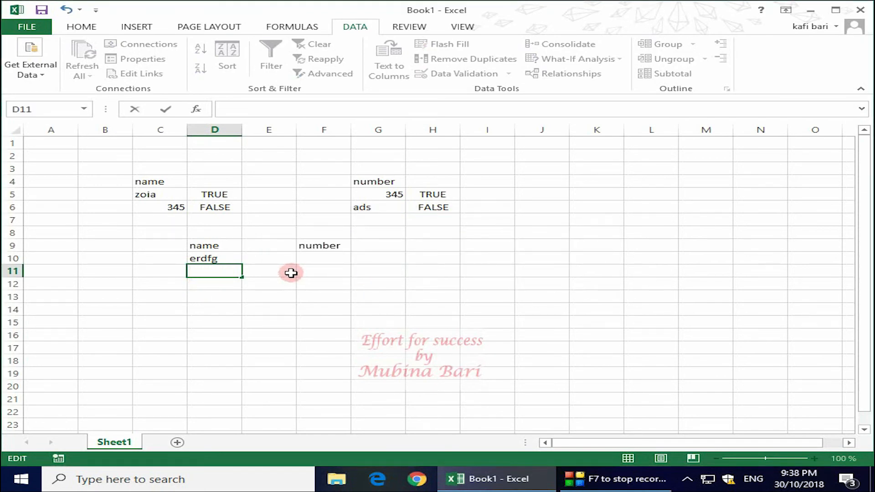
type("wre")
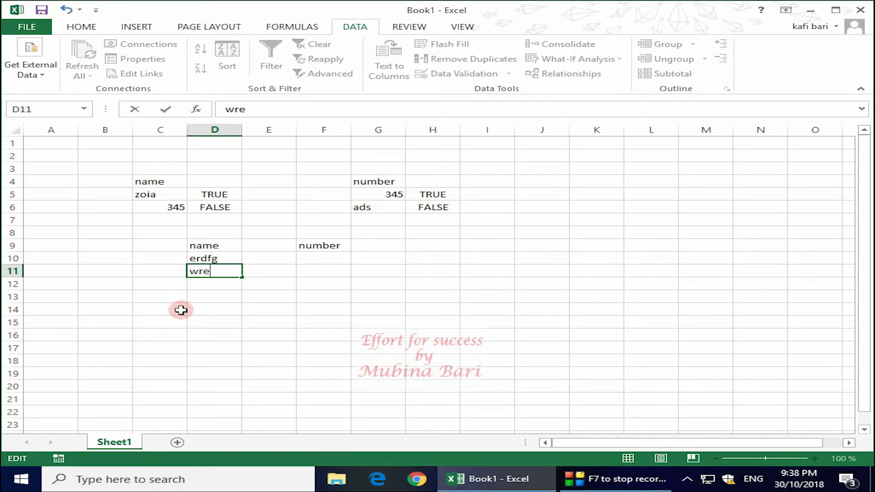
left_click(215, 295)
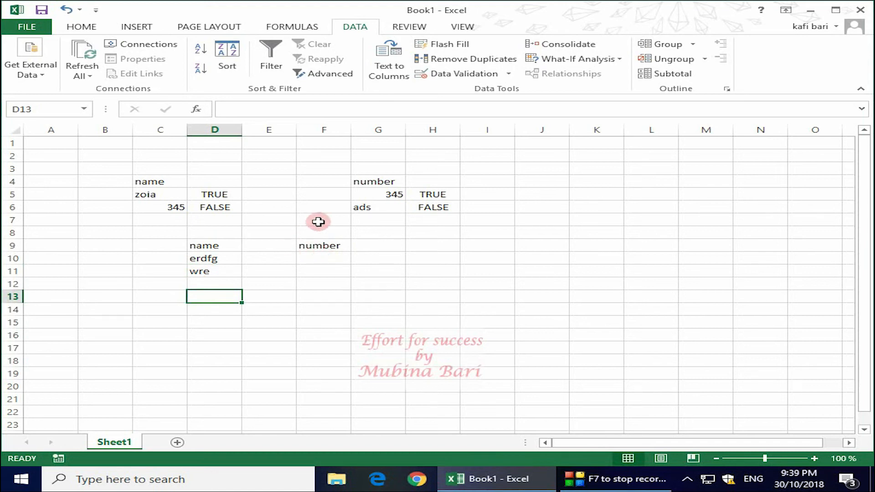
Step: Apply a Custom data validation rule with the formula =isnumber(F9:F17) to cells F9:F17 of the number column
left_click(316, 248)
left_click_drag(317, 254, 328, 351)
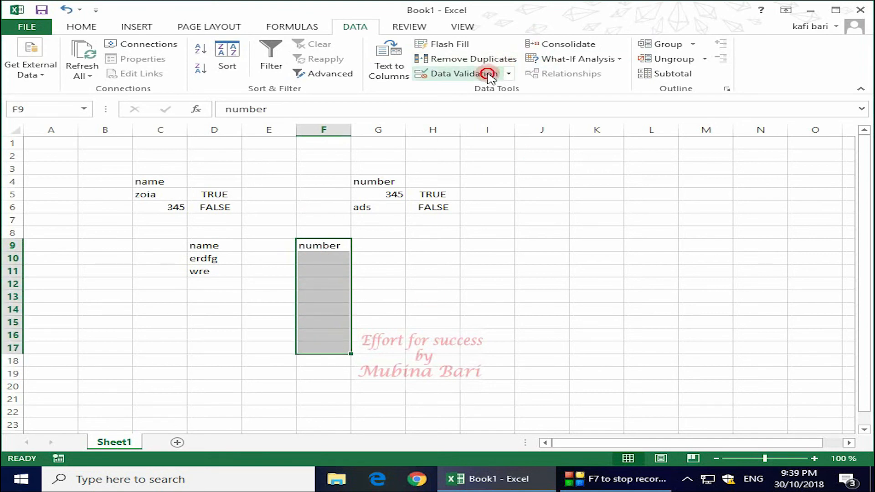
left_click(487, 73)
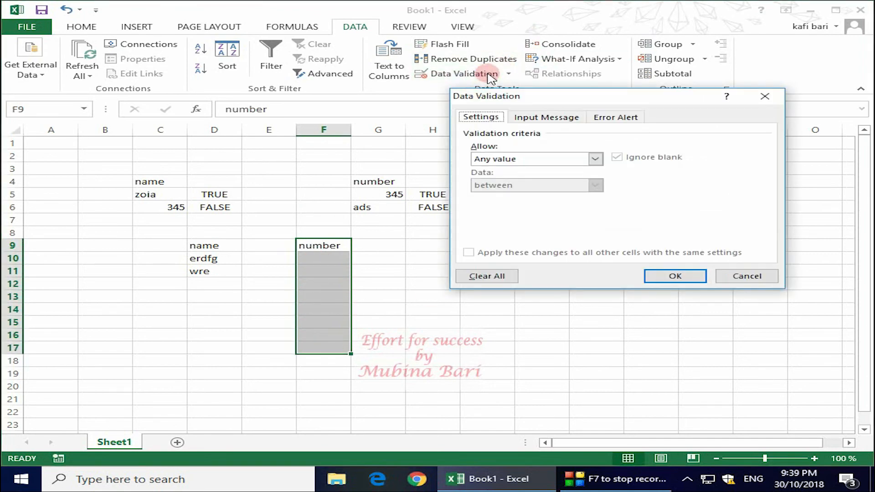
left_click(594, 158)
left_click(521, 231)
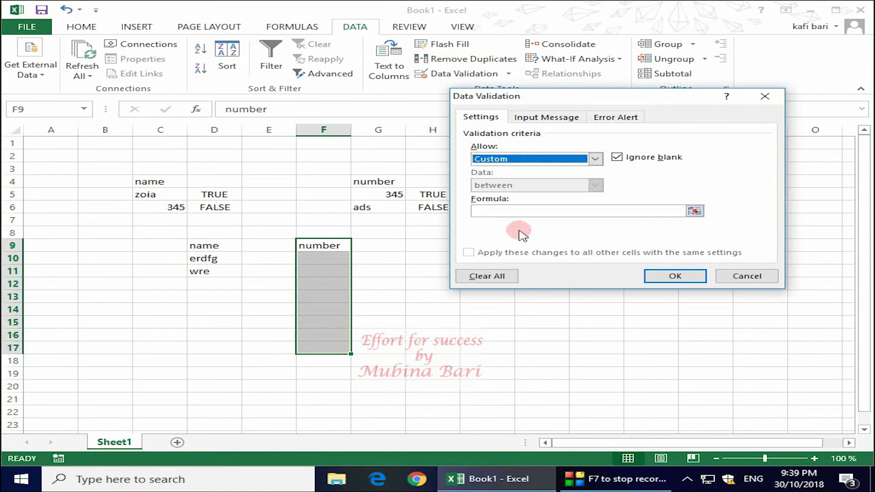
left_click(477, 209)
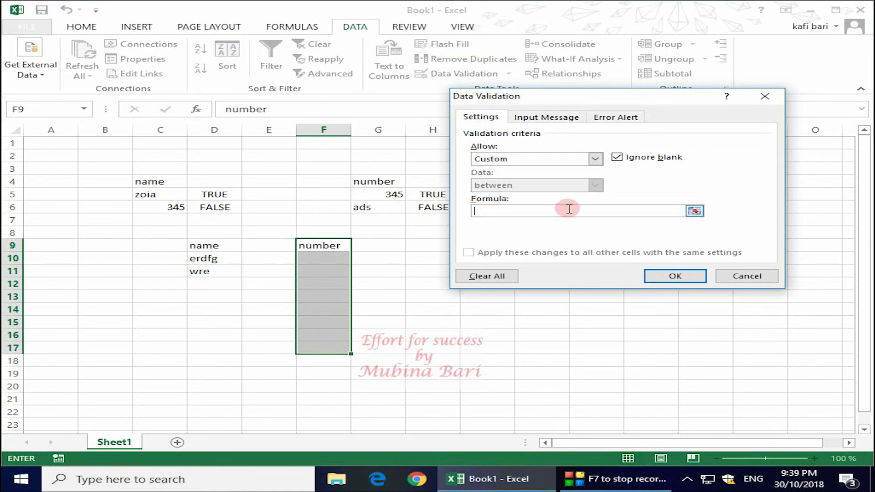
type("=is")
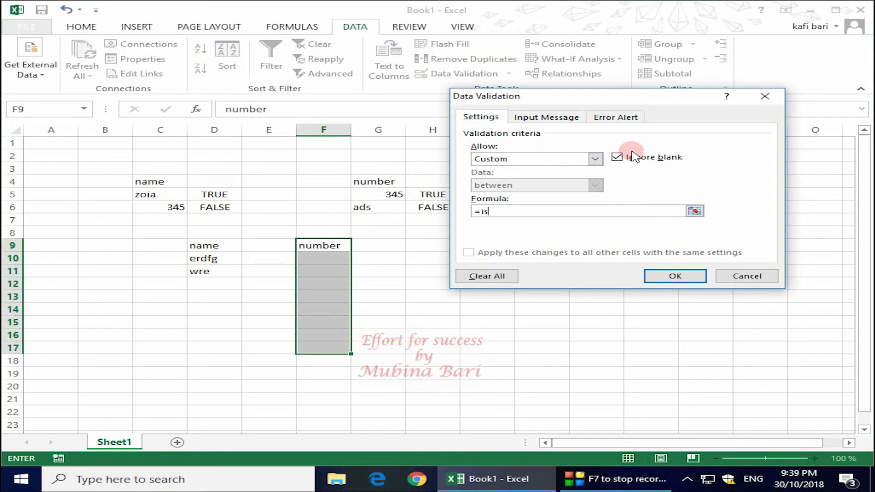
type("number(")
left_click_drag(308, 251, 334, 348)
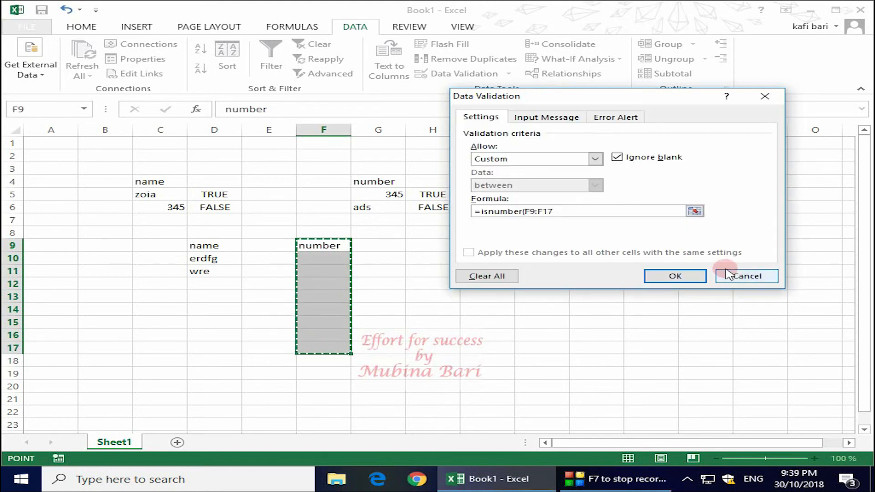
type(")")
left_click(675, 276)
left_click(383, 268)
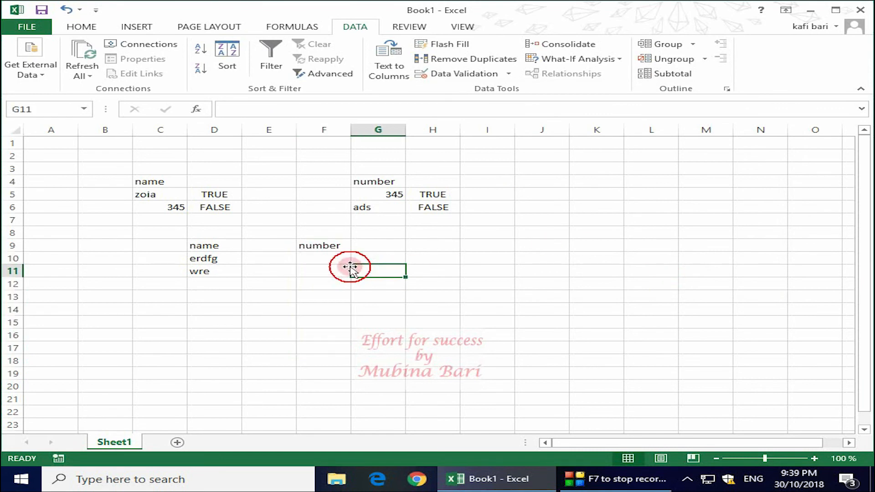
Step: Enter 3435 in F10 as the first entry under the number heading
left_click(319, 258)
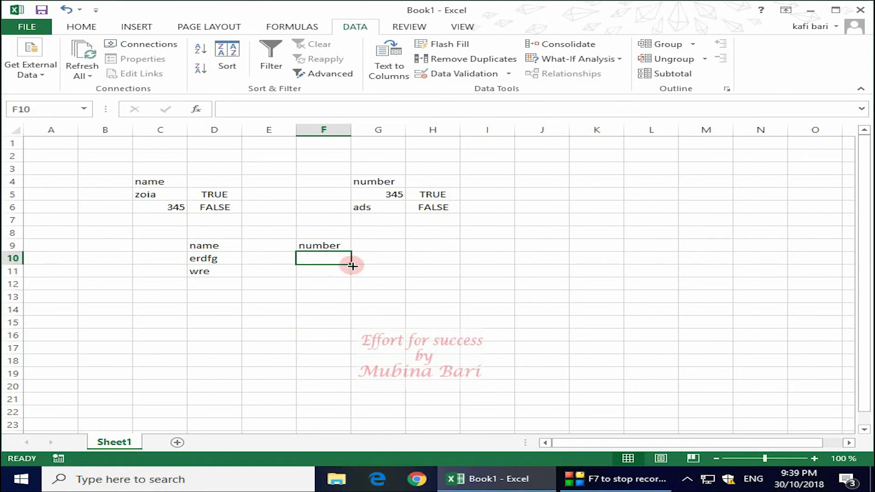
type("3435")
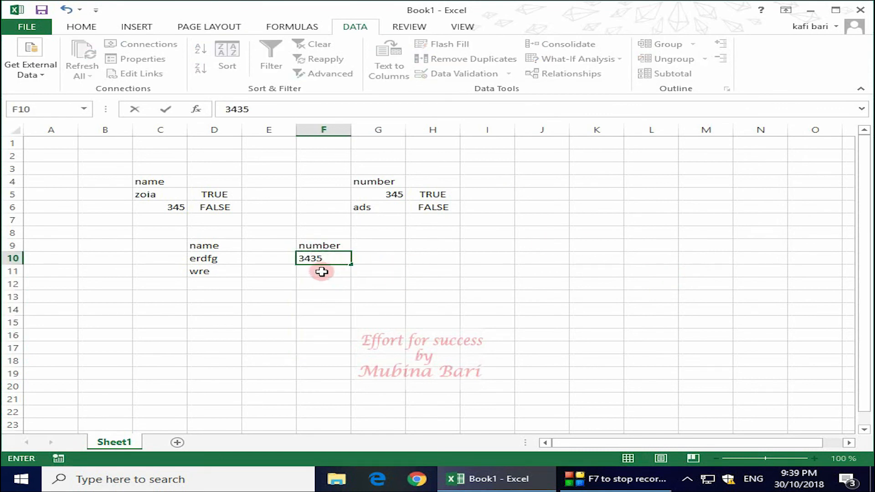
left_click(322, 271)
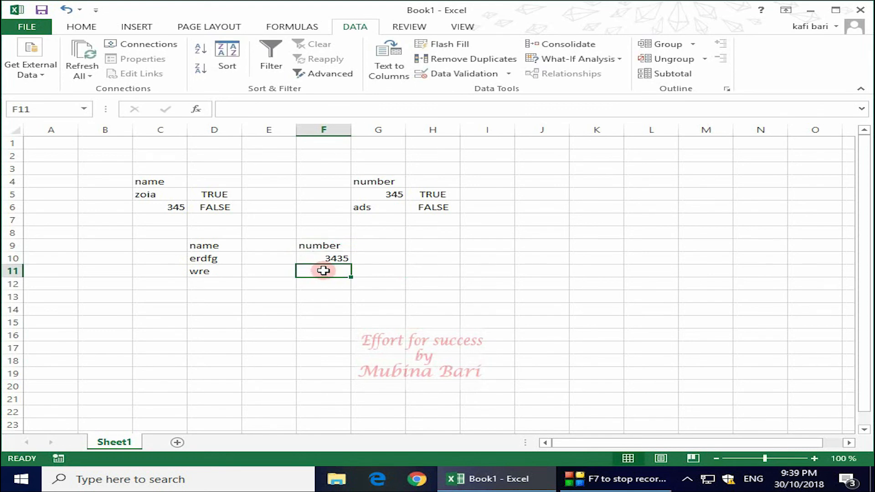
Step: Try the text dsf in F11 to test the number-only rule, and retry the cell with 354
type("dsf")
left_click(331, 284)
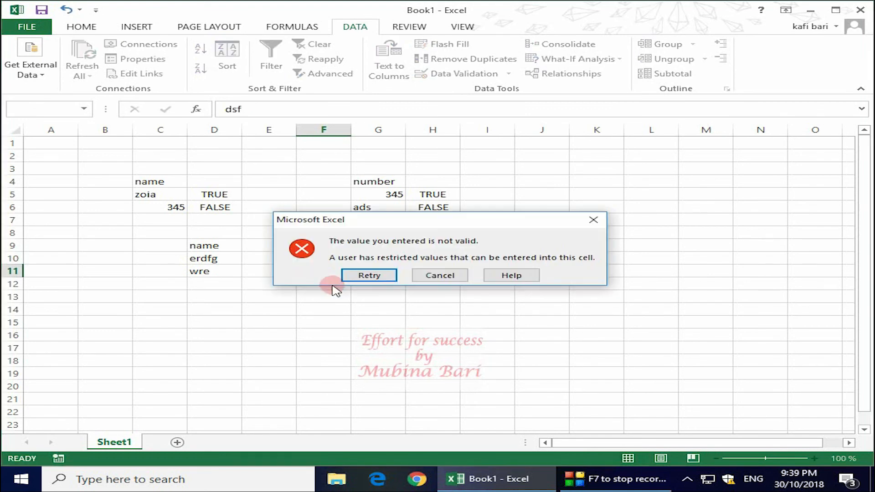
left_click(364, 275)
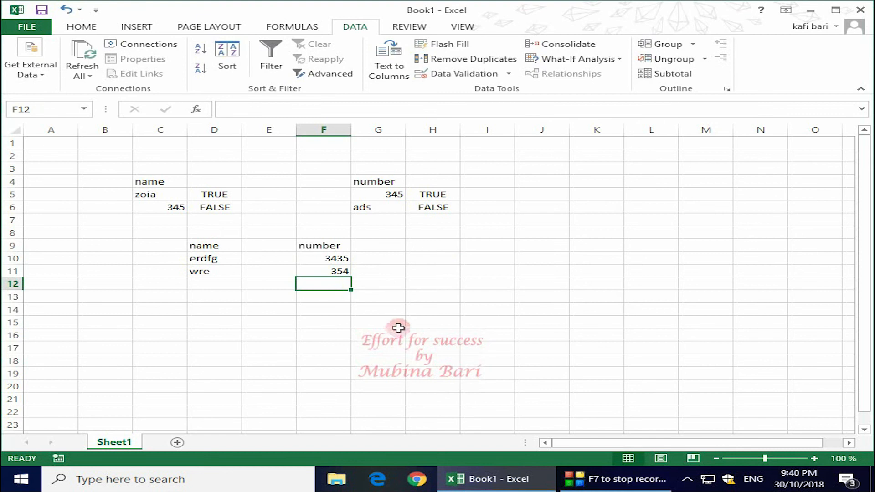
left_click(426, 312)
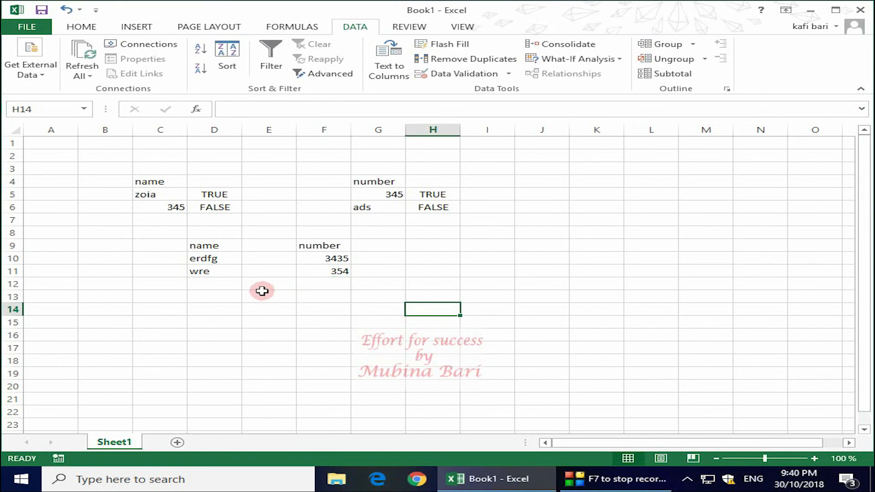